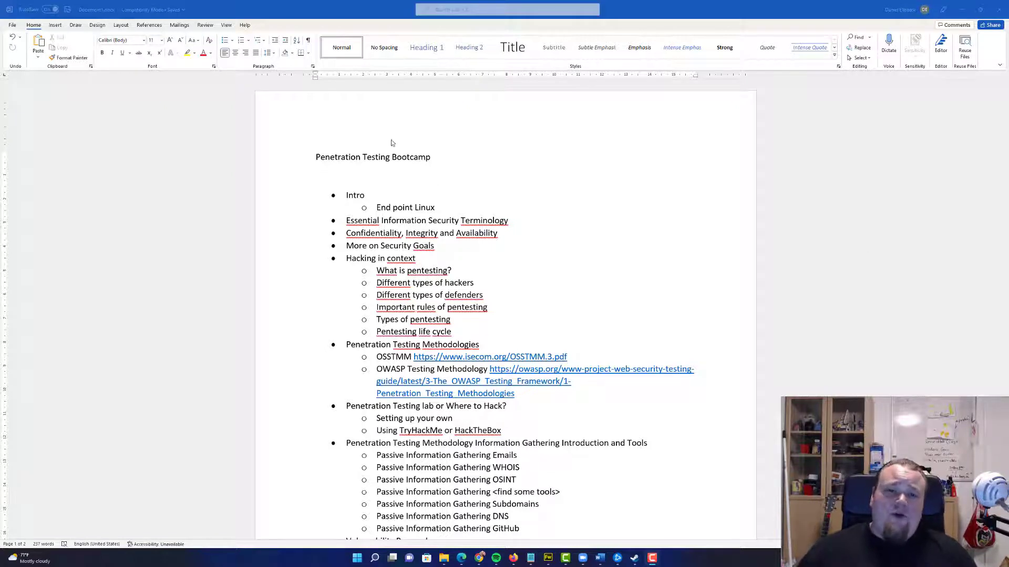
click(322, 178)
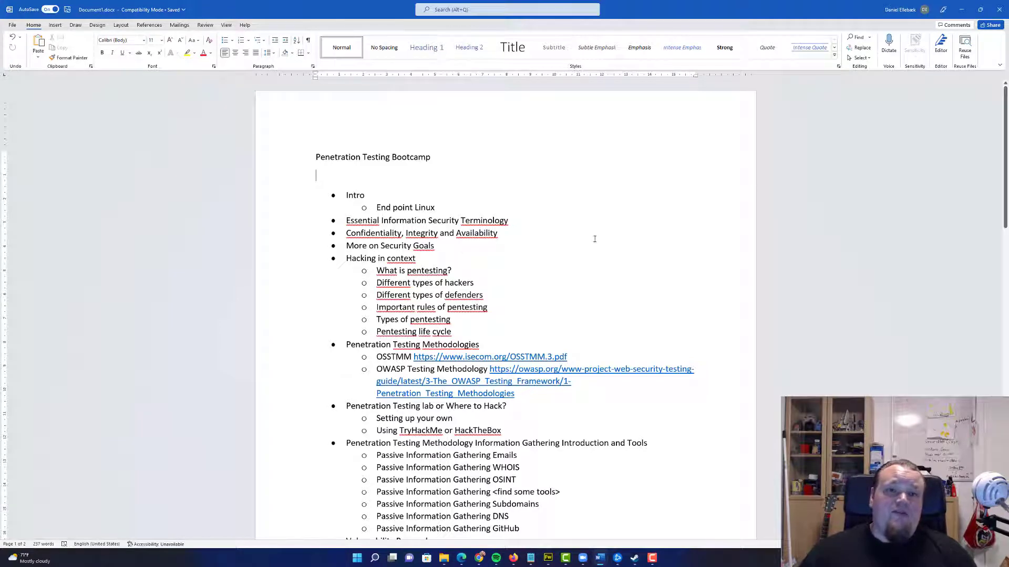
scroll(579, 234, down, 5)
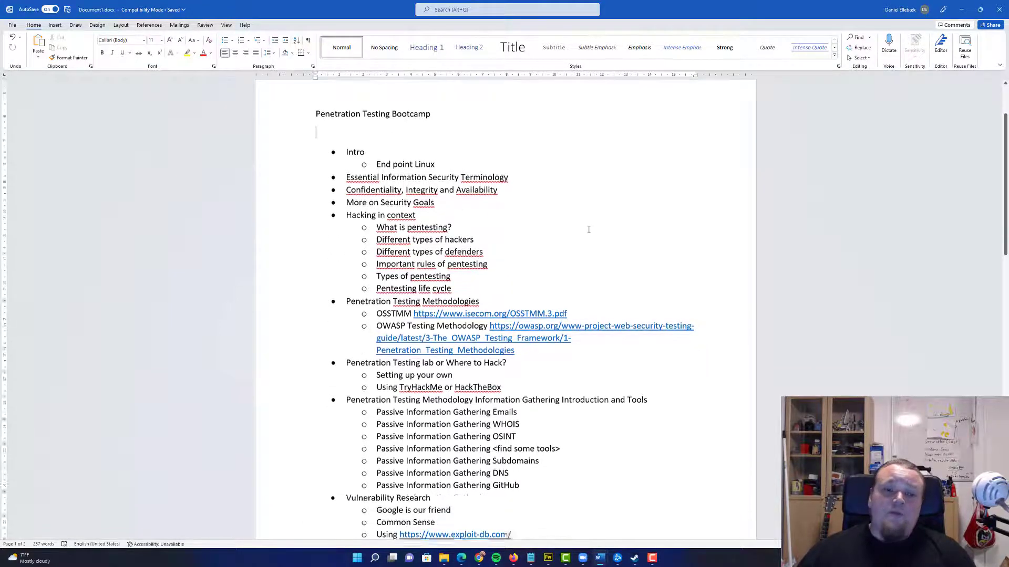
scroll(583, 229, down, 5)
scroll(593, 224, down, 5)
scroll(592, 225, down, 2)
scroll(592, 224, up, 3)
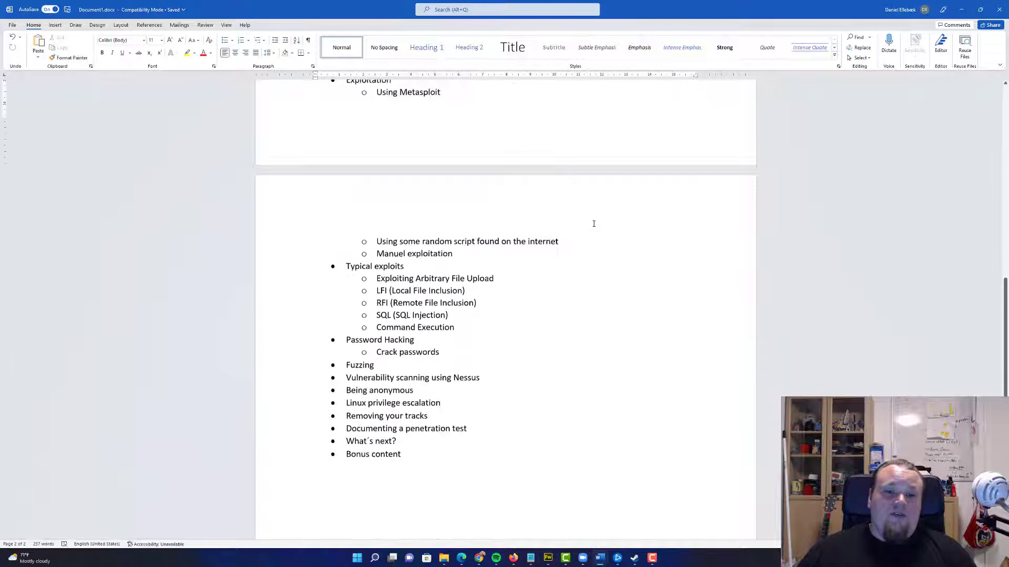
scroll(593, 225, up, 5)
scroll(590, 226, up, 5)
scroll(591, 225, up, 3)
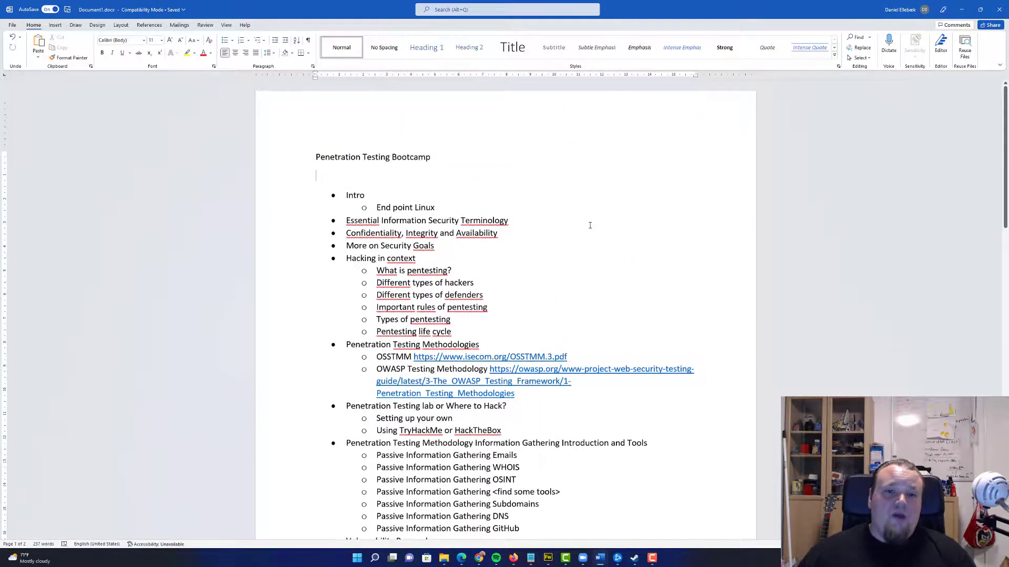
scroll(597, 234, up, 2)
scroll(597, 234, up, 1)
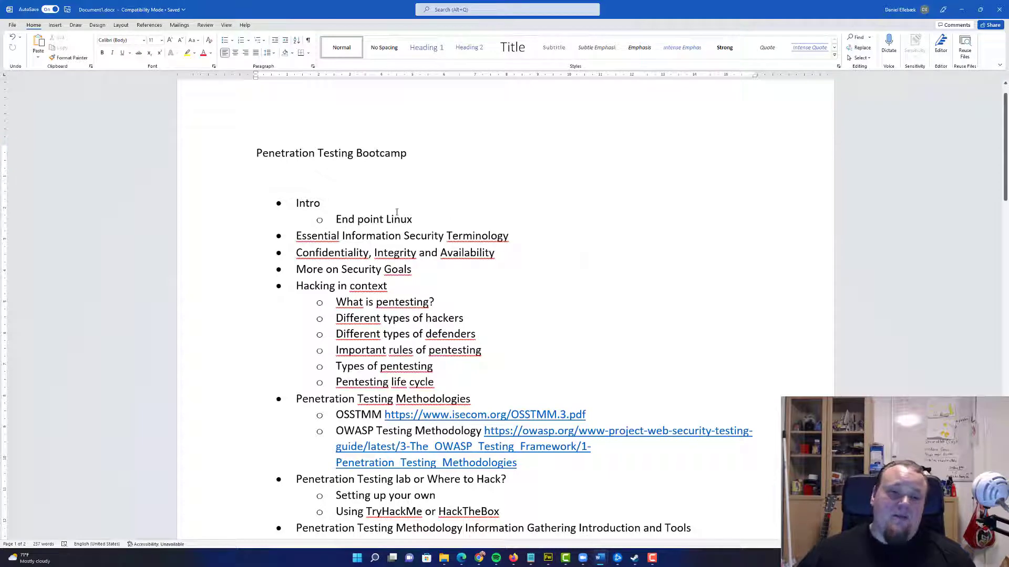
drag(291, 203, 607, 276)
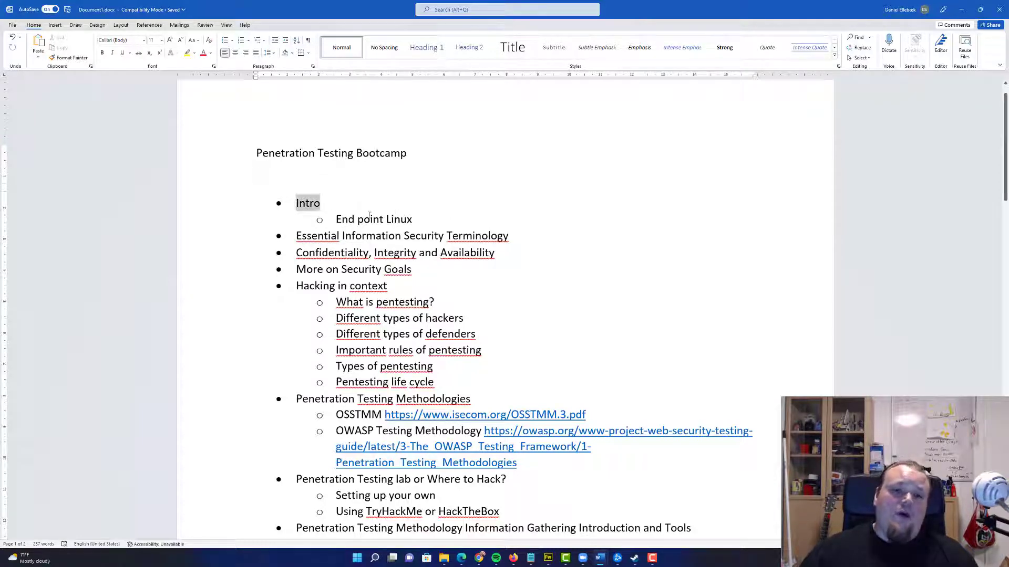
scroll(604, 267, down, 1)
scroll(603, 268, down, 1)
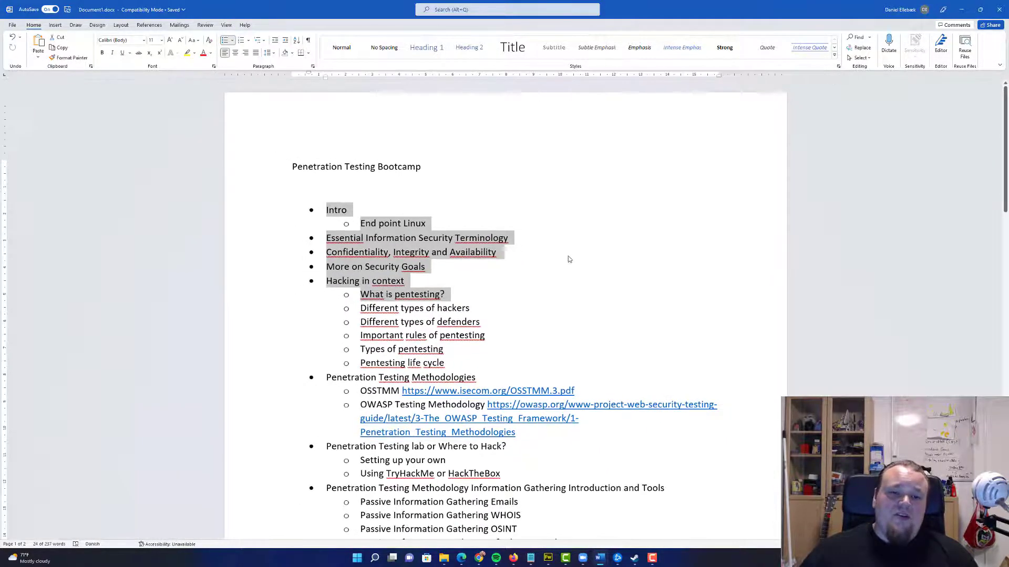
scroll(568, 256, up, 1)
click(549, 278)
scroll(549, 279, down, 1)
scroll(549, 277, up, 1)
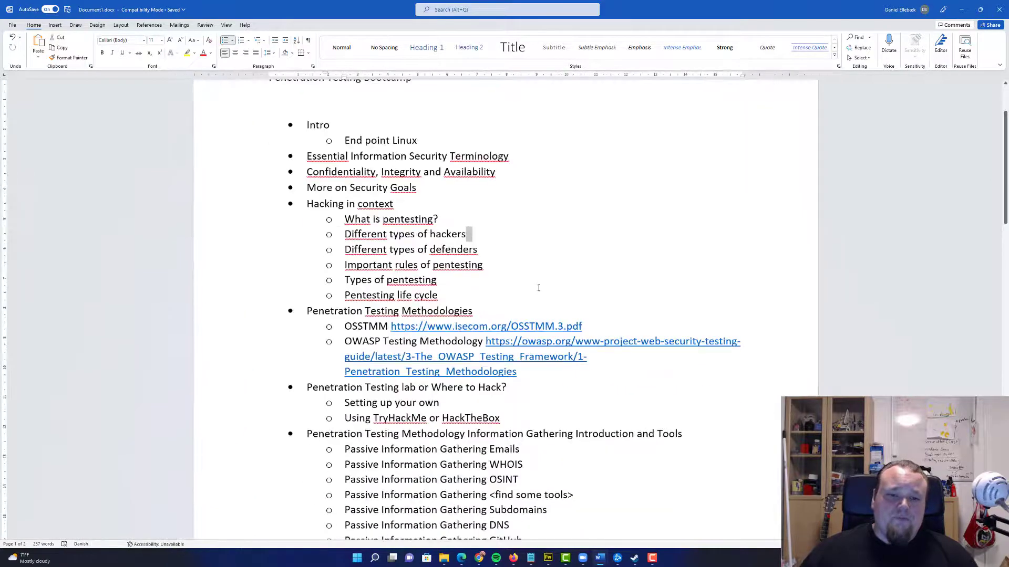
scroll(537, 283, down, 1)
scroll(537, 284, up, 1)
scroll(536, 283, down, 1)
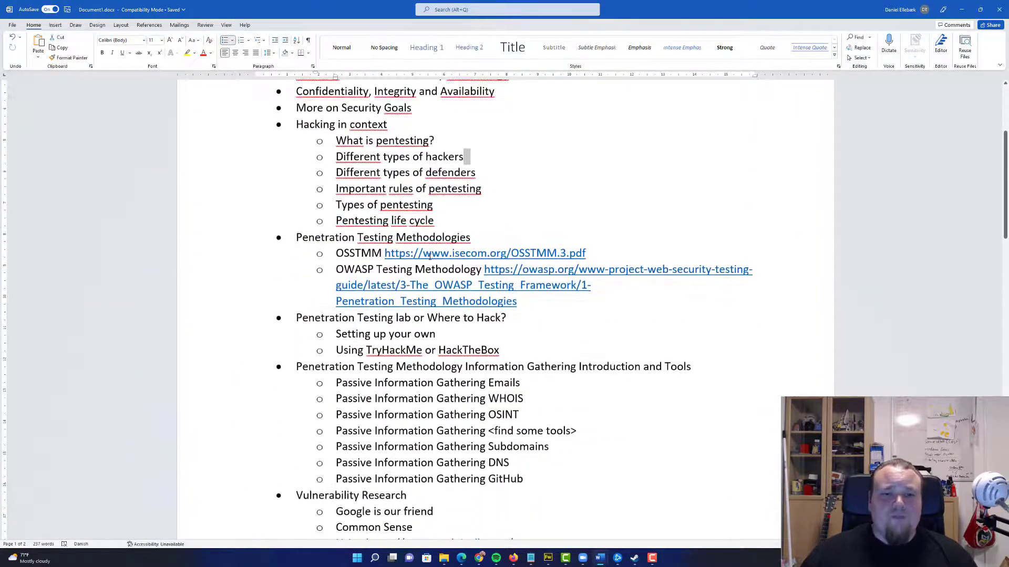
scroll(536, 284, up, 1)
scroll(537, 284, up, 1)
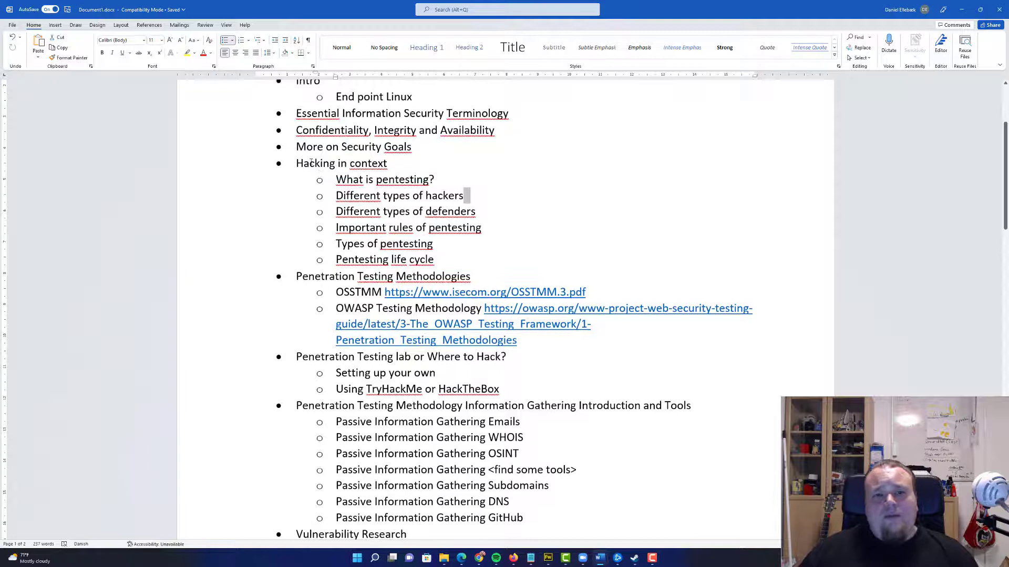
drag(296, 162, 435, 260)
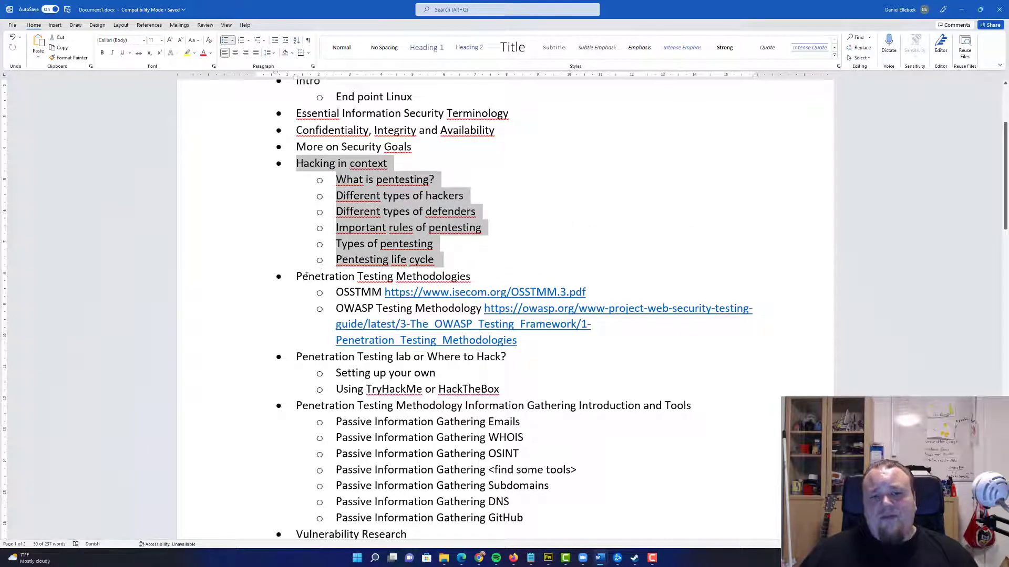
drag(297, 276, 471, 277)
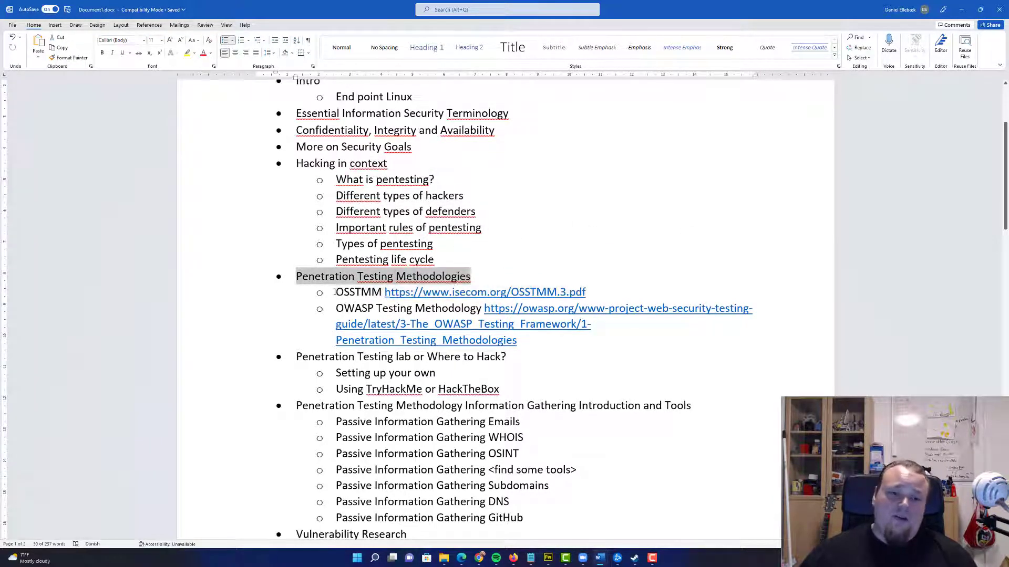
scroll(338, 319, down, 3)
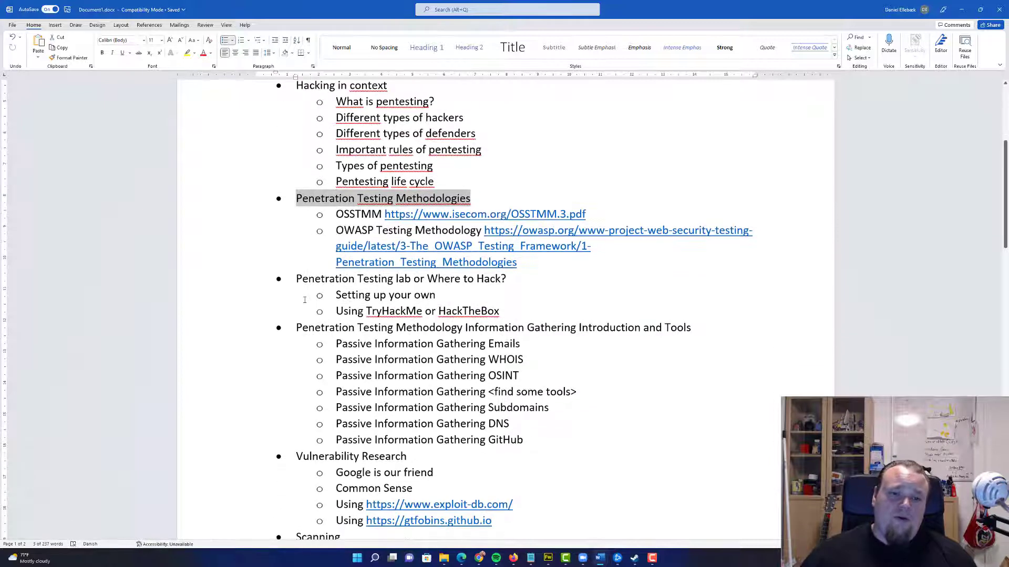
drag(296, 277, 470, 280)
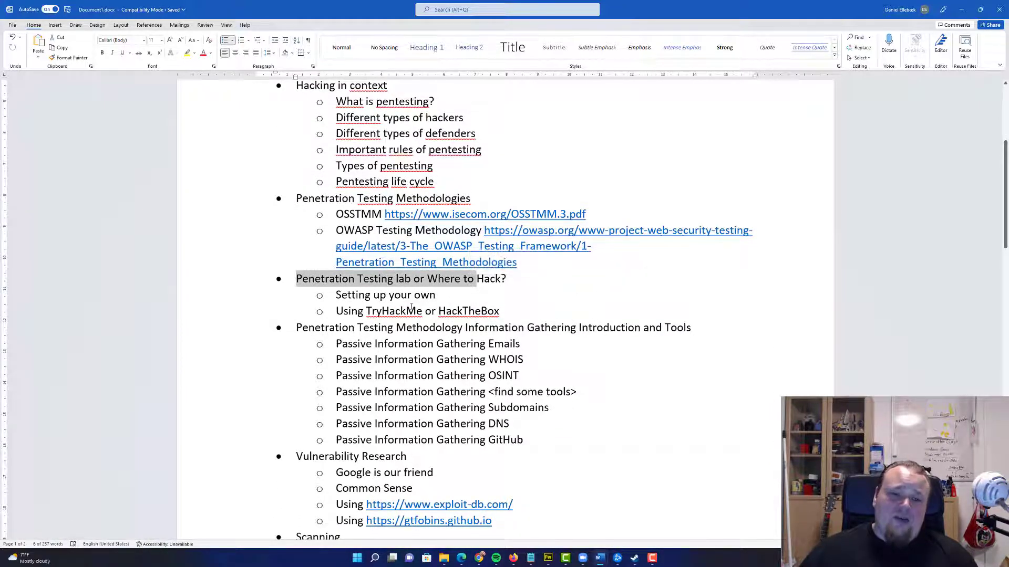
drag(365, 311, 500, 311)
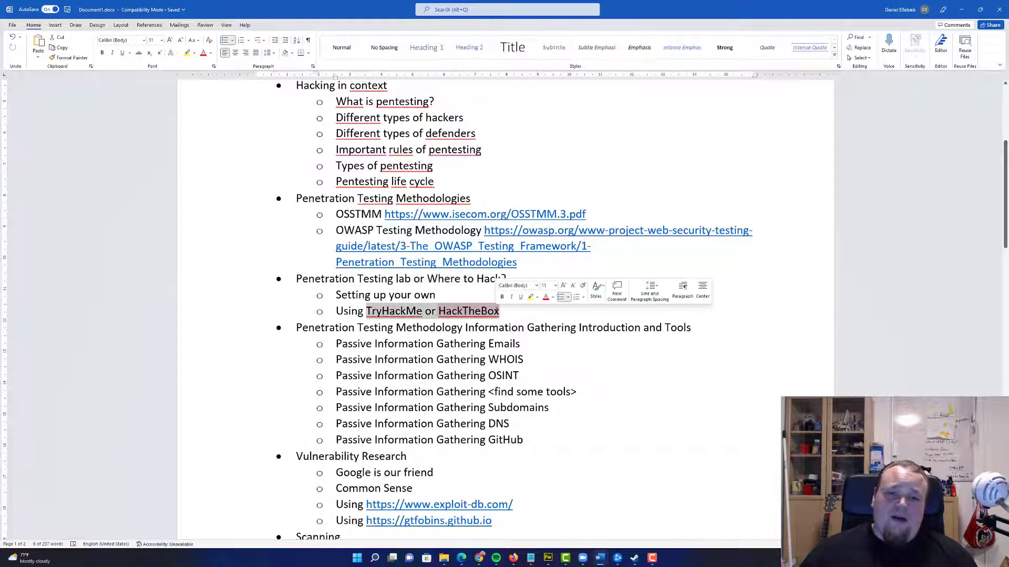
scroll(499, 311, down, 2)
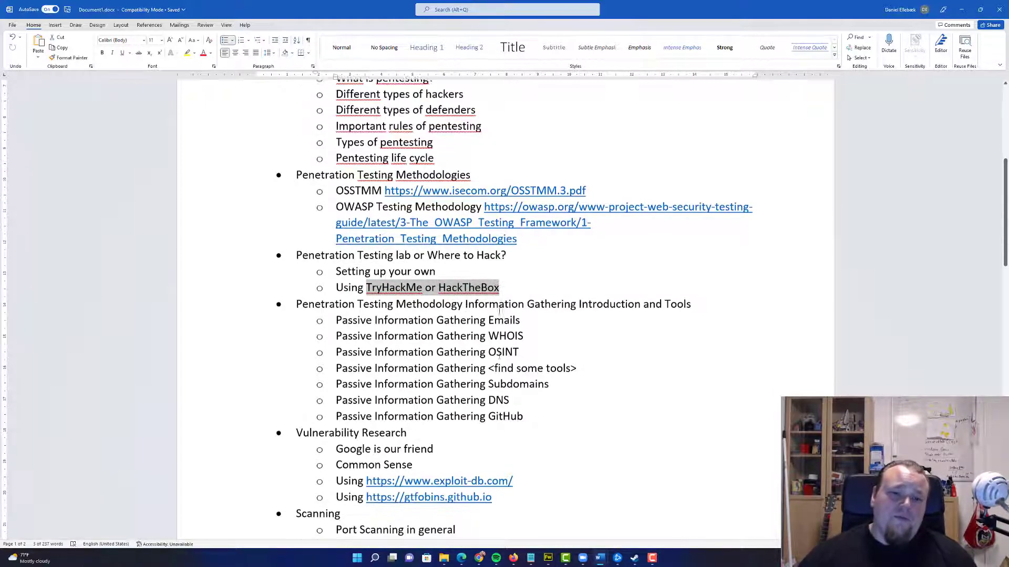
scroll(498, 310, down, 2)
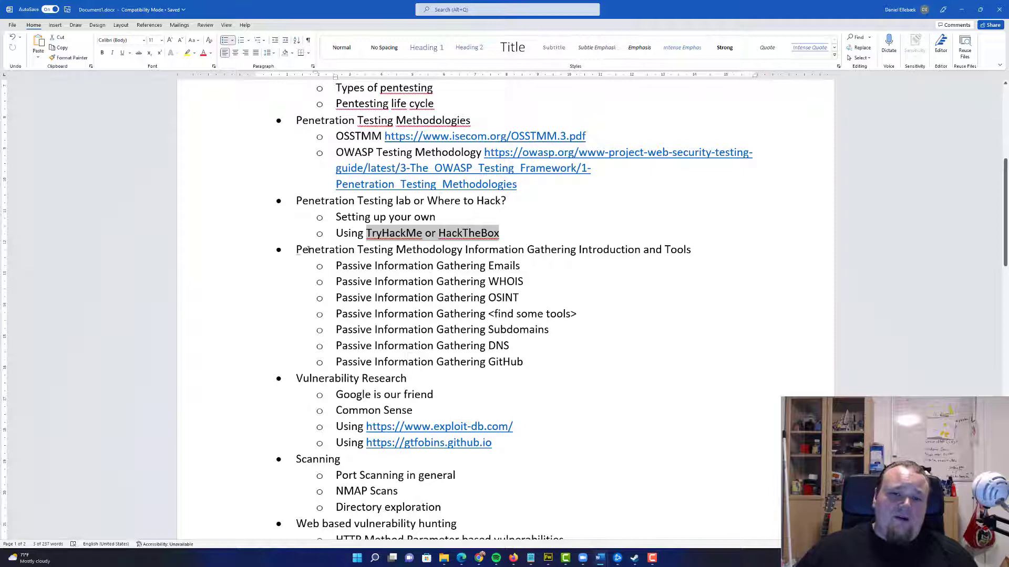
drag(296, 249, 693, 251)
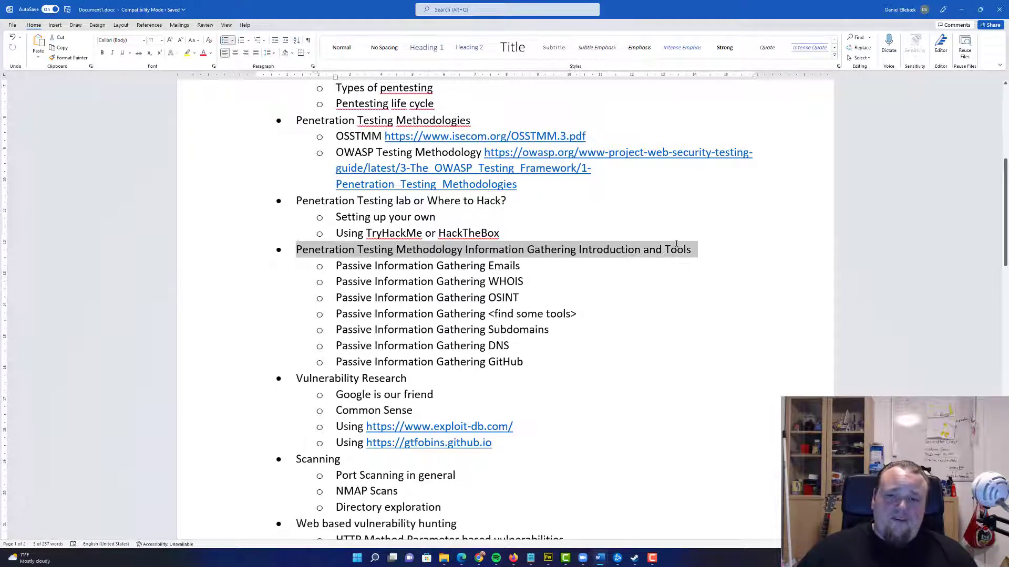
scroll(627, 264, down, 2)
drag(297, 300, 410, 299)
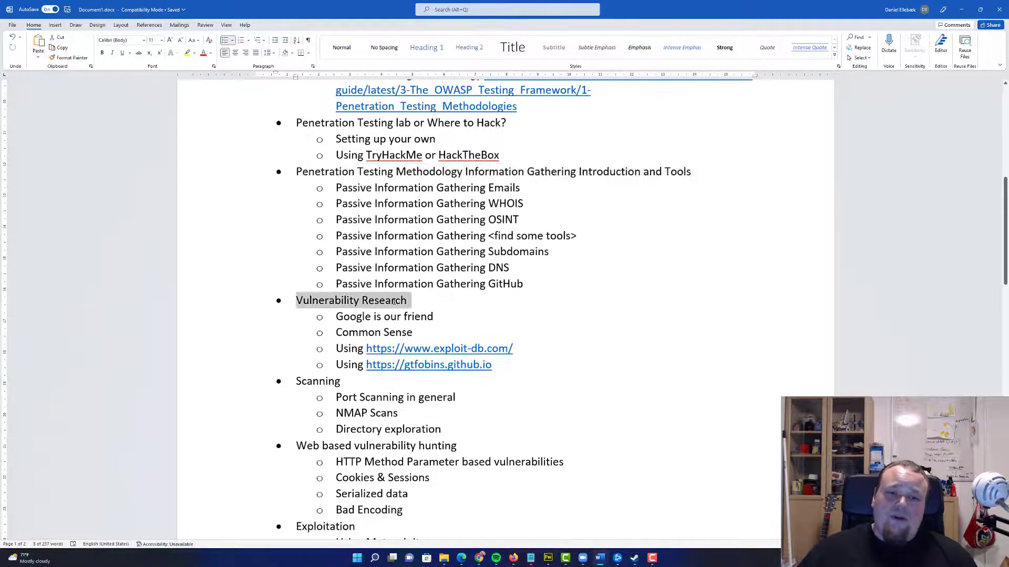
scroll(409, 300, down, 2)
double_click(318, 305)
scroll(394, 305, down, 2)
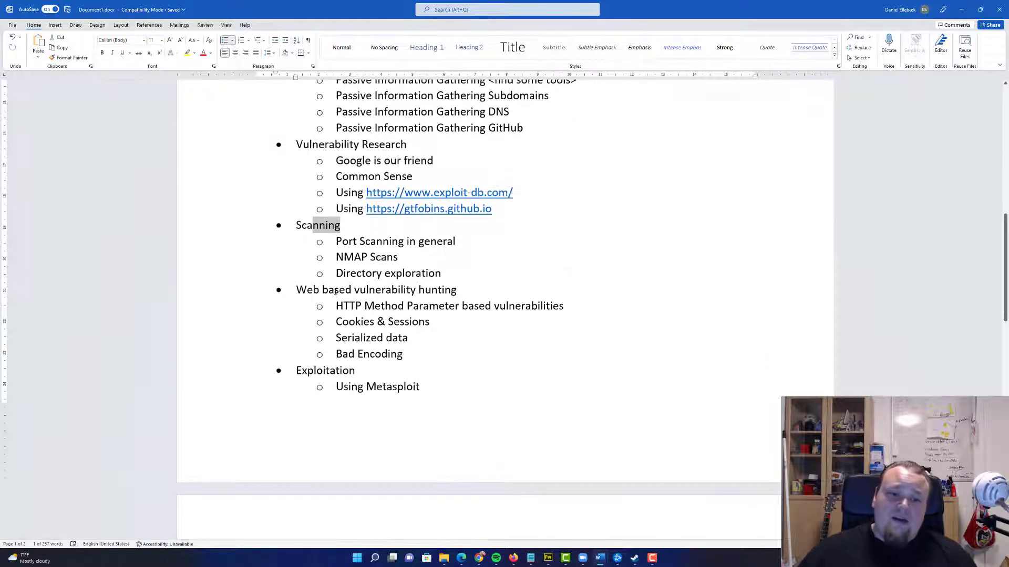
drag(297, 289, 416, 289)
scroll(416, 289, down, 3)
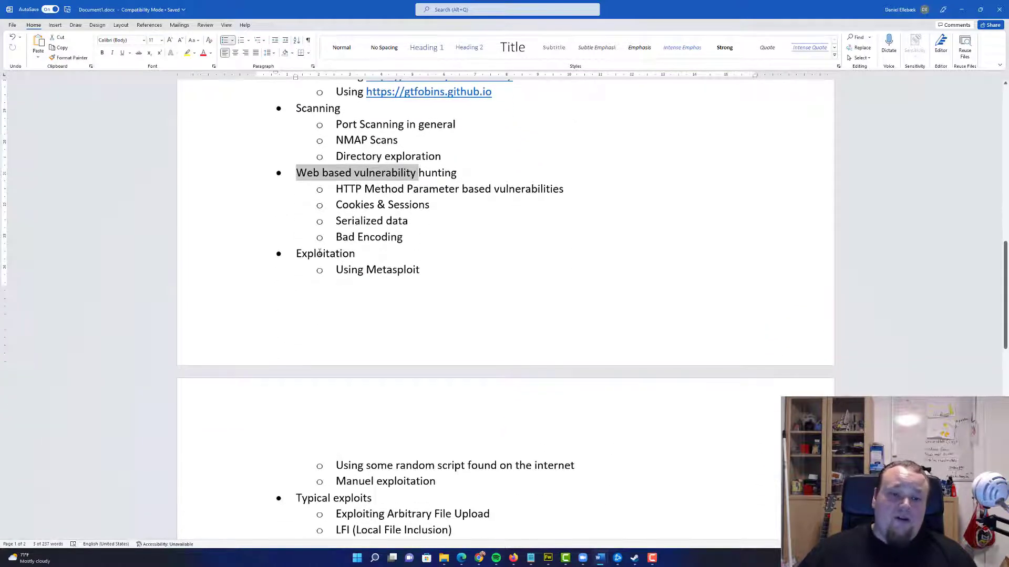
drag(296, 253, 357, 254)
scroll(357, 253, down, 2)
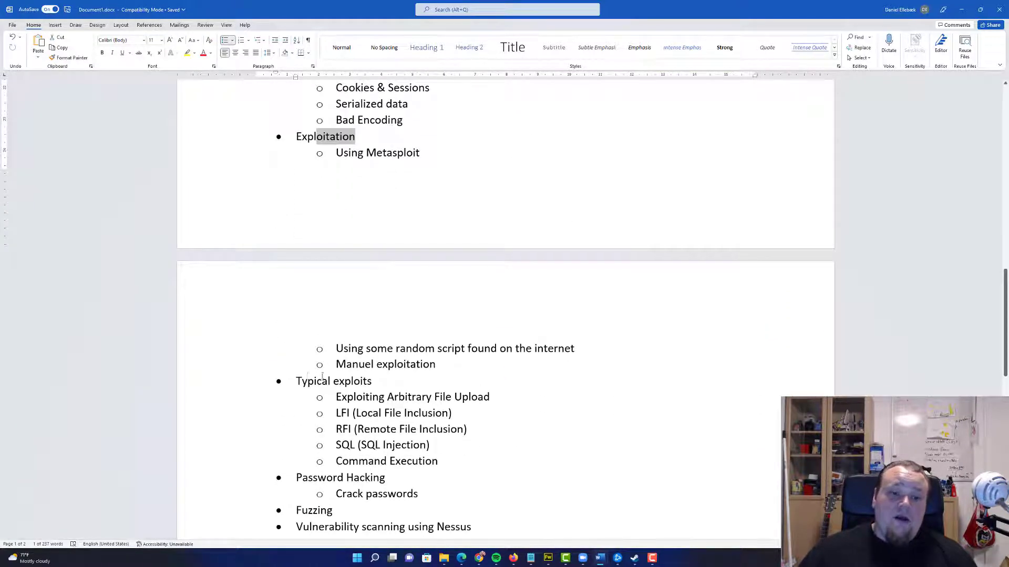
drag(296, 378, 374, 378)
scroll(375, 367, down, 1)
scroll(375, 368, down, 1)
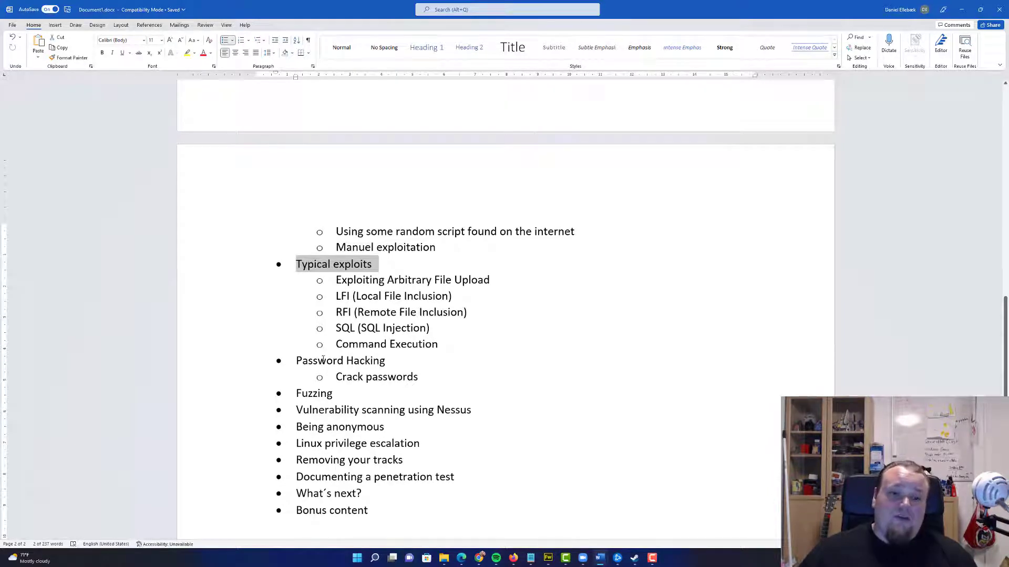
drag(296, 362, 391, 361)
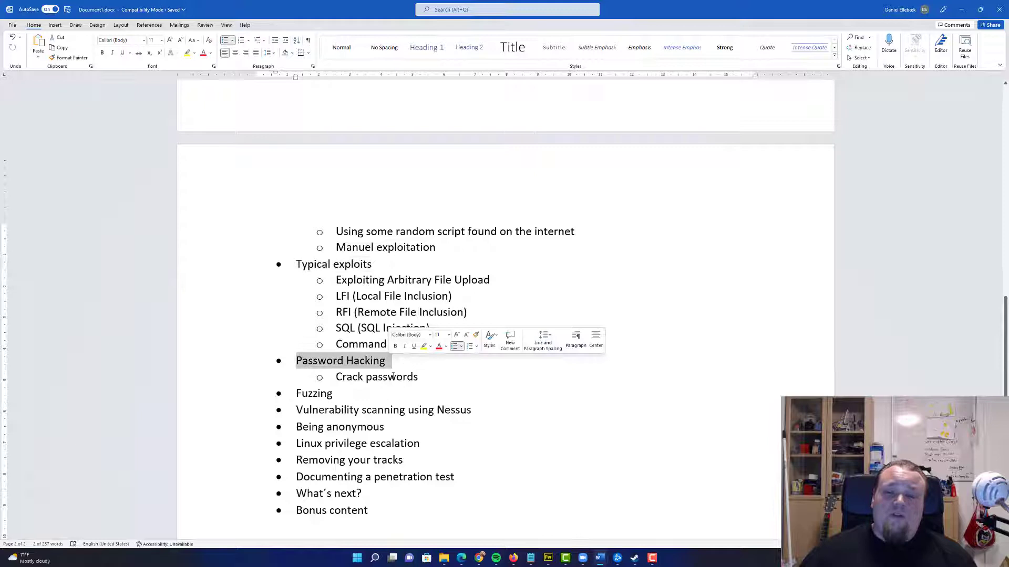
click(316, 393)
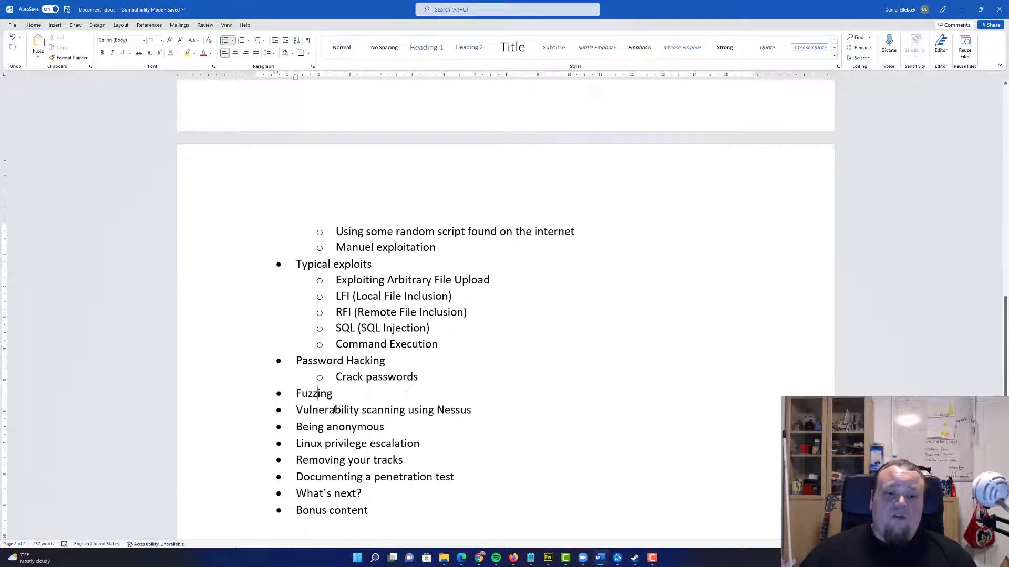
double_click(334, 410)
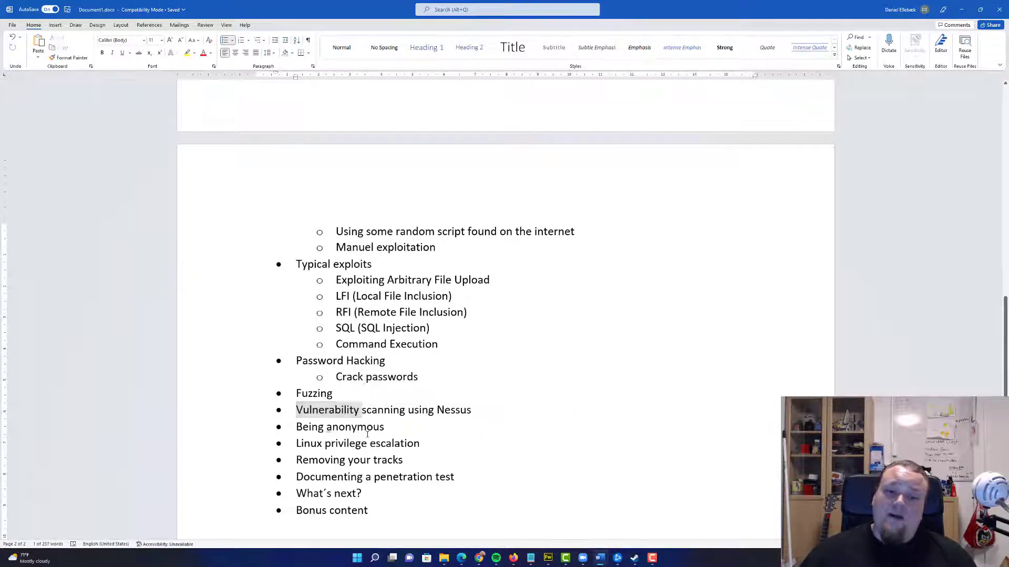
double_click(355, 426)
click(311, 443)
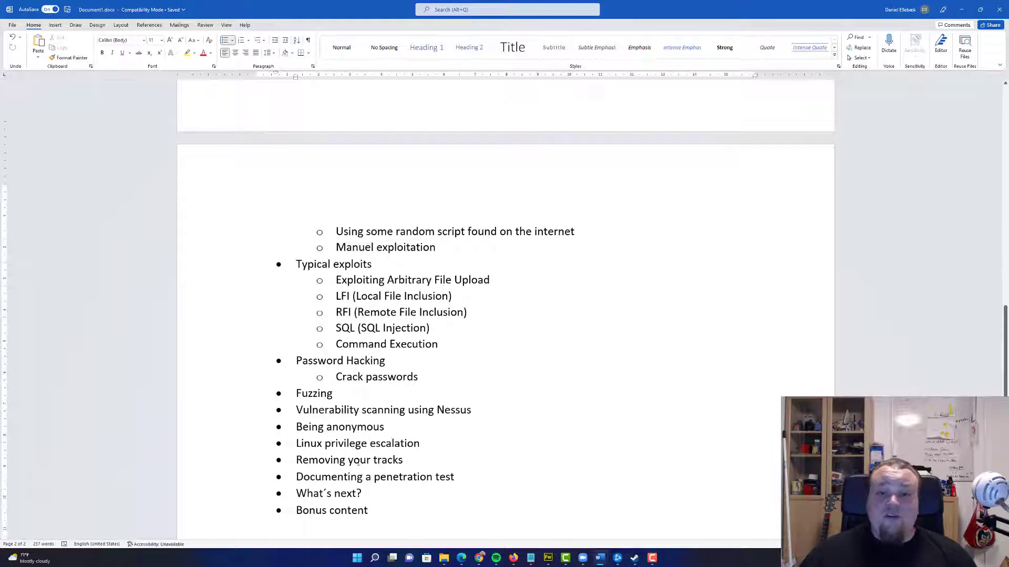
scroll(504, 355, down, 3)
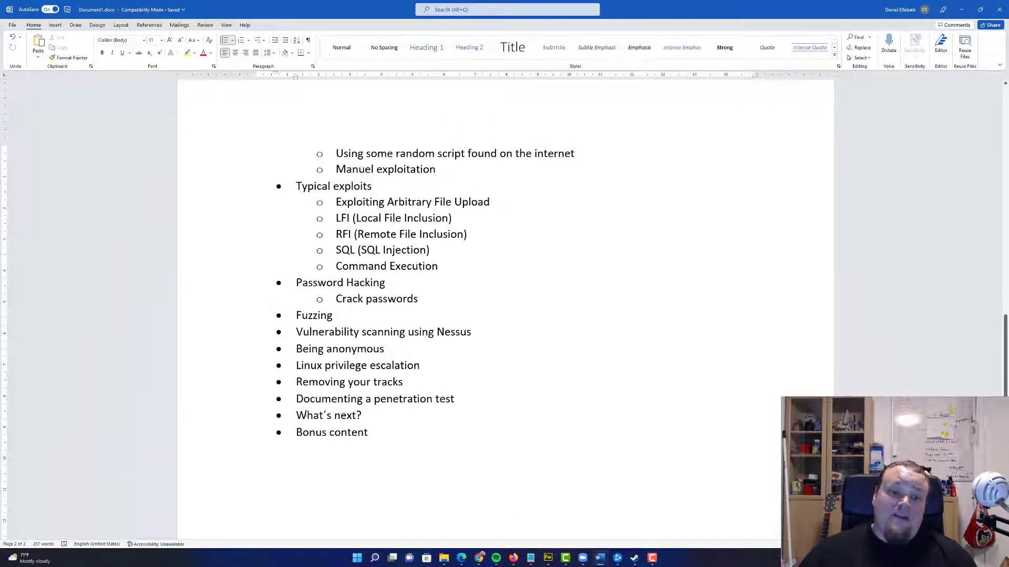
double_click(309, 415)
click(470, 434)
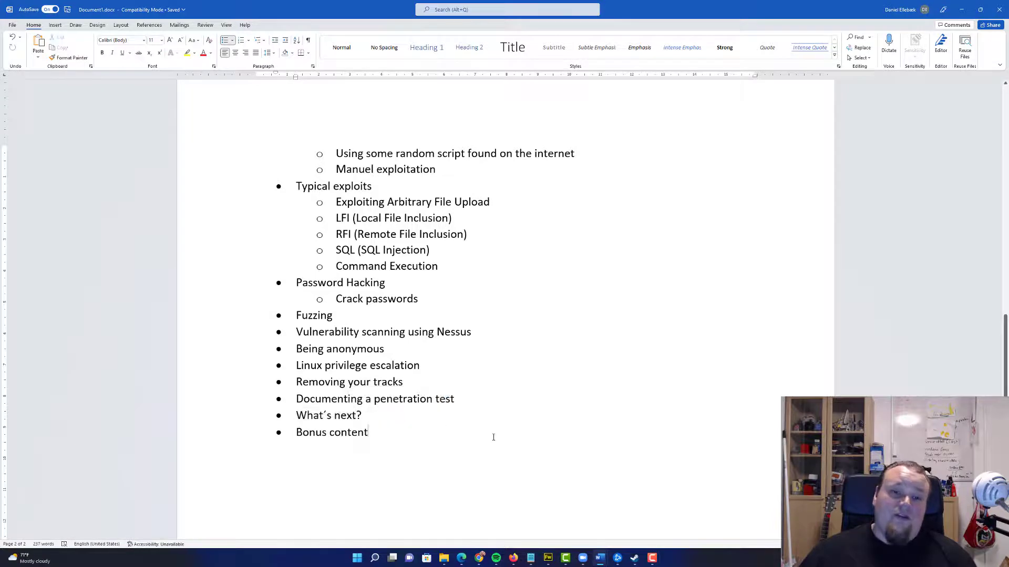
scroll(494, 438, up, 5)
scroll(493, 437, up, 5)
scroll(494, 437, up, 2)
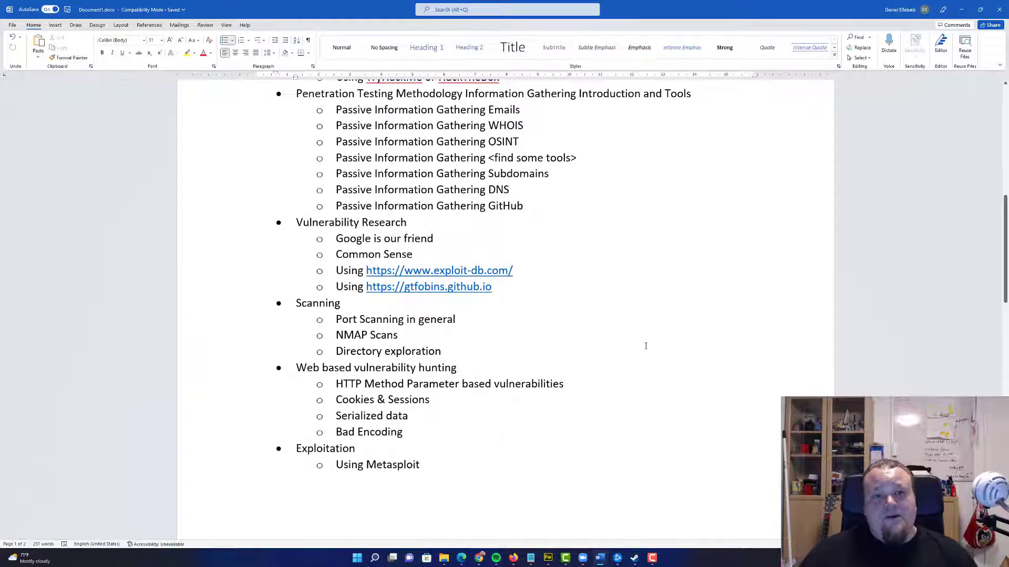
scroll(646, 346, up, 5)
scroll(645, 345, up, 5)
scroll(646, 345, up, 2)
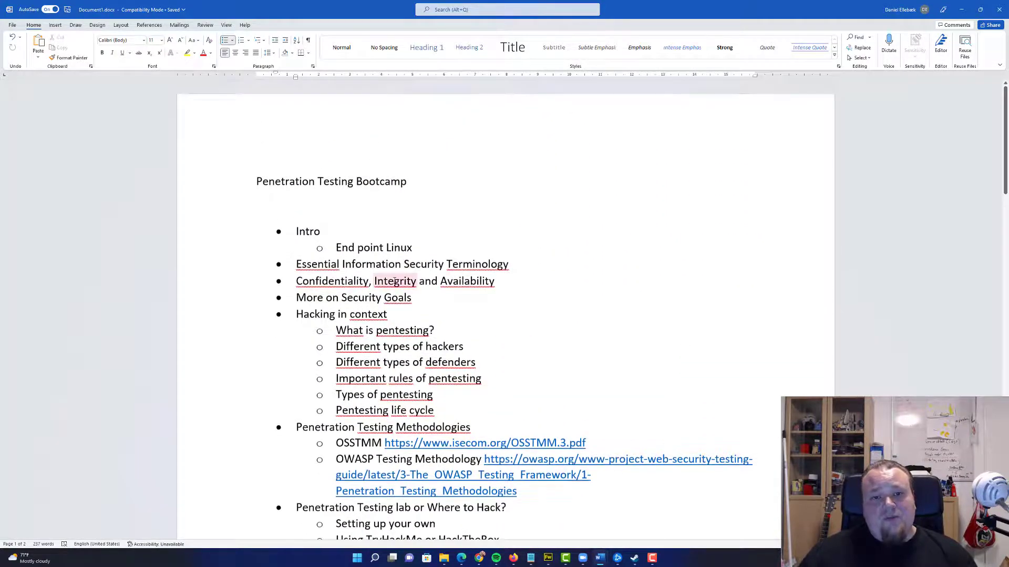
click(281, 202)
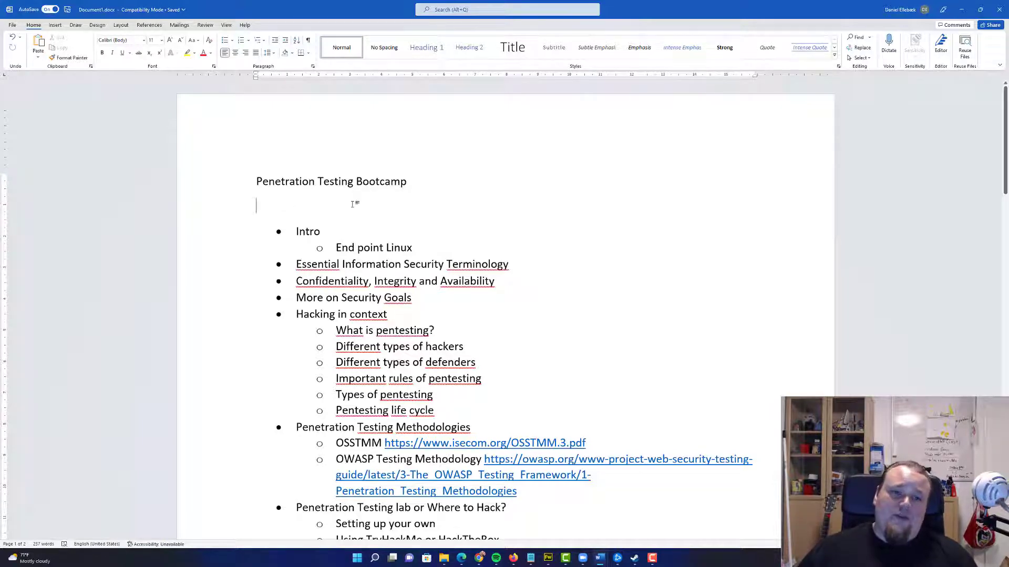
scroll(504, 315, down, 5)
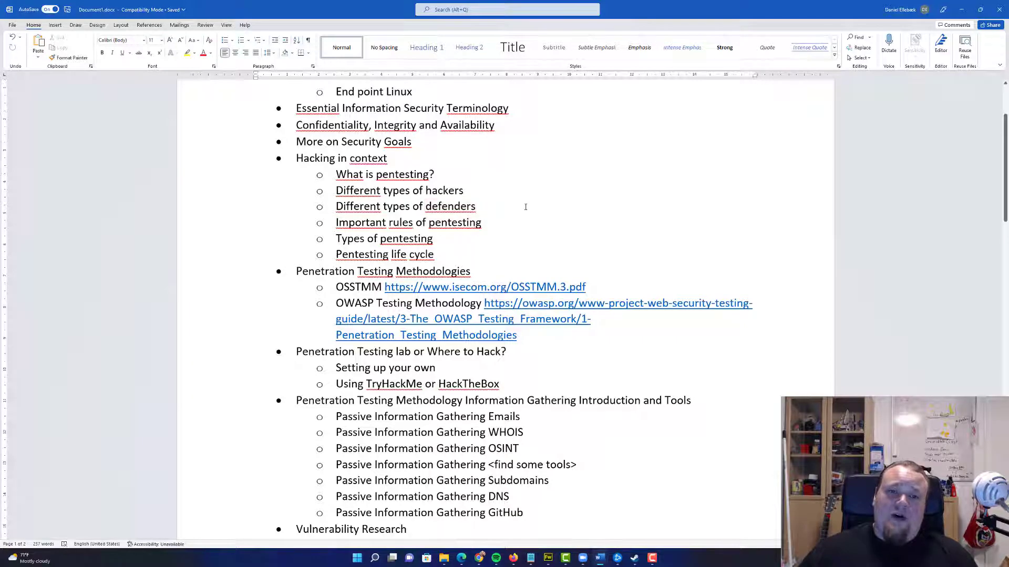
scroll(505, 315, up, 5)
scroll(530, 208, up, 1)
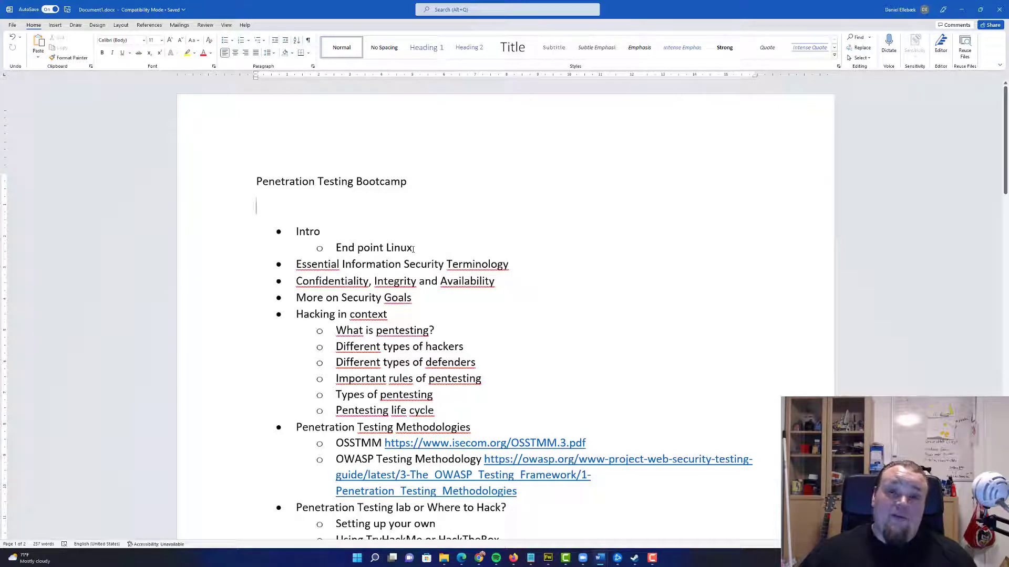
drag(413, 247, 336, 248)
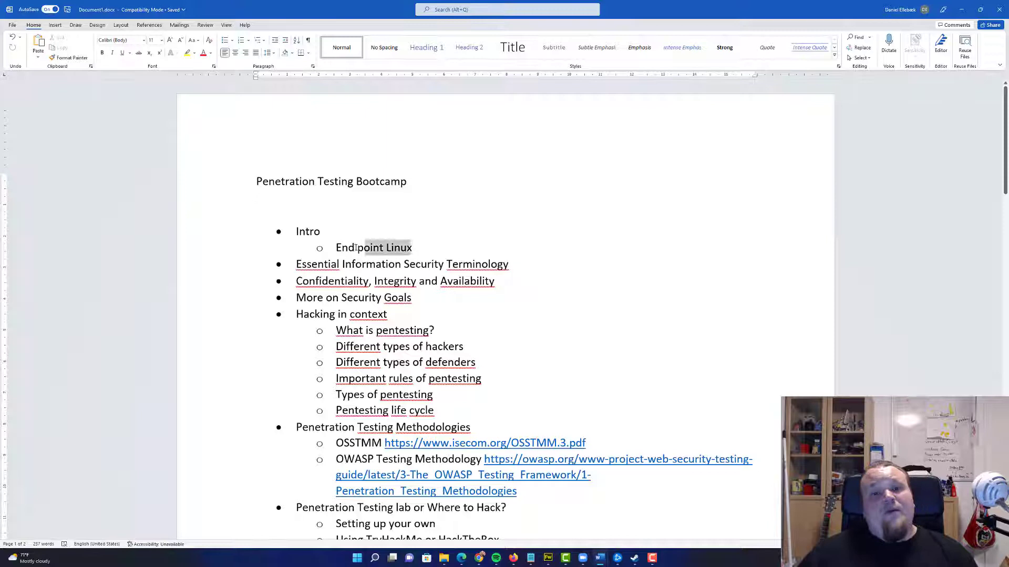
click(276, 197)
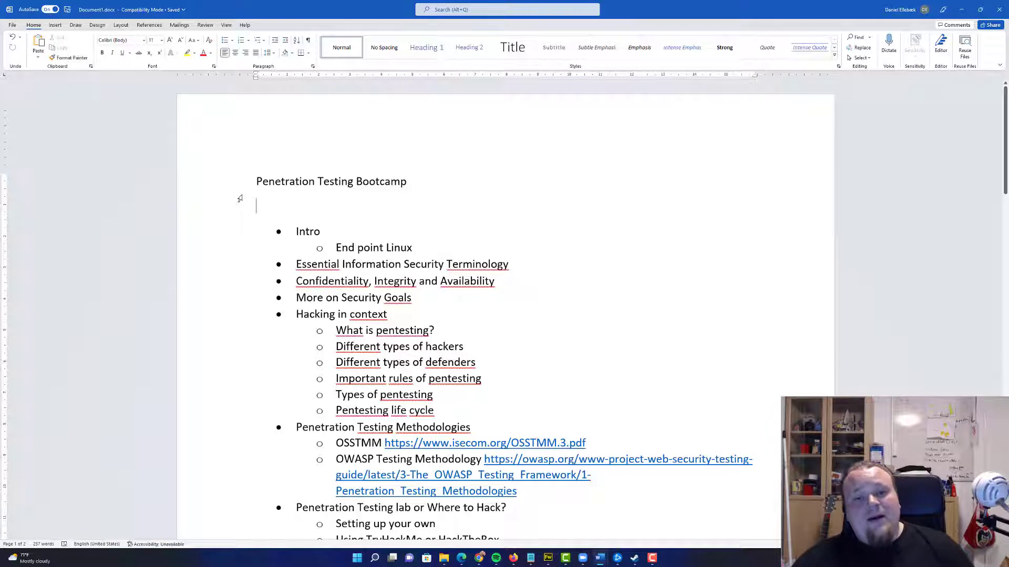
double_click(293, 183)
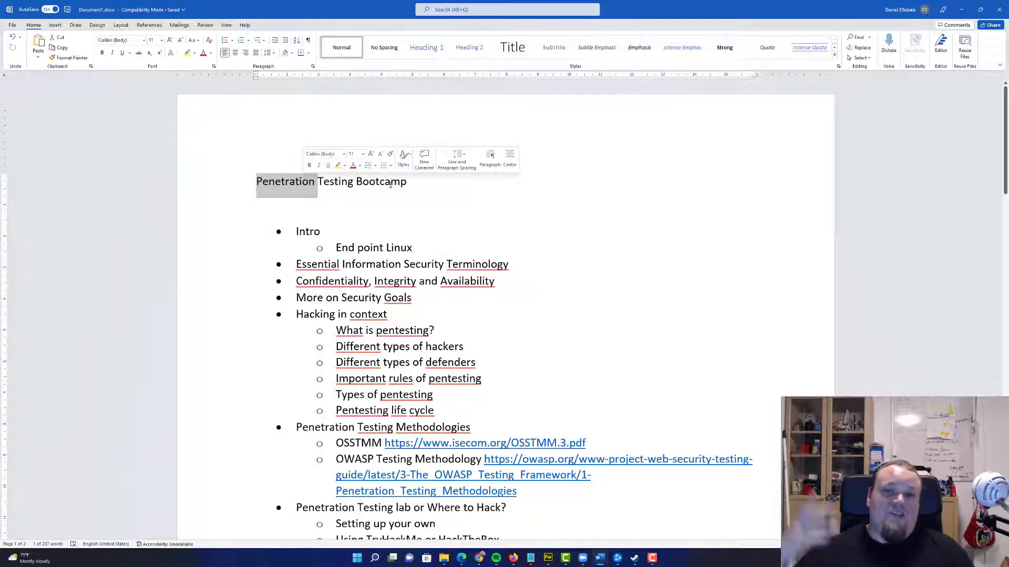
click(372, 205)
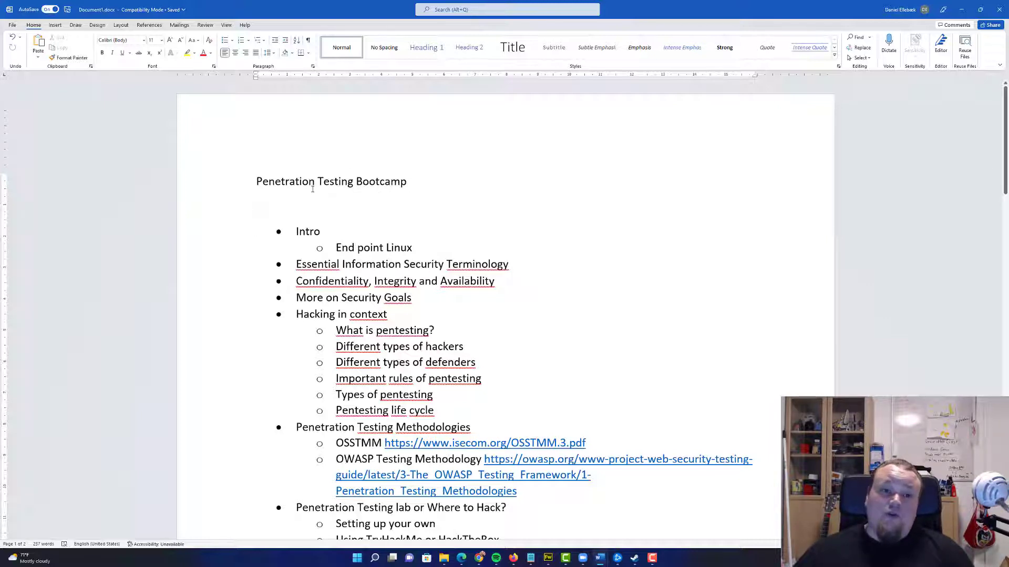
drag(256, 181, 410, 181)
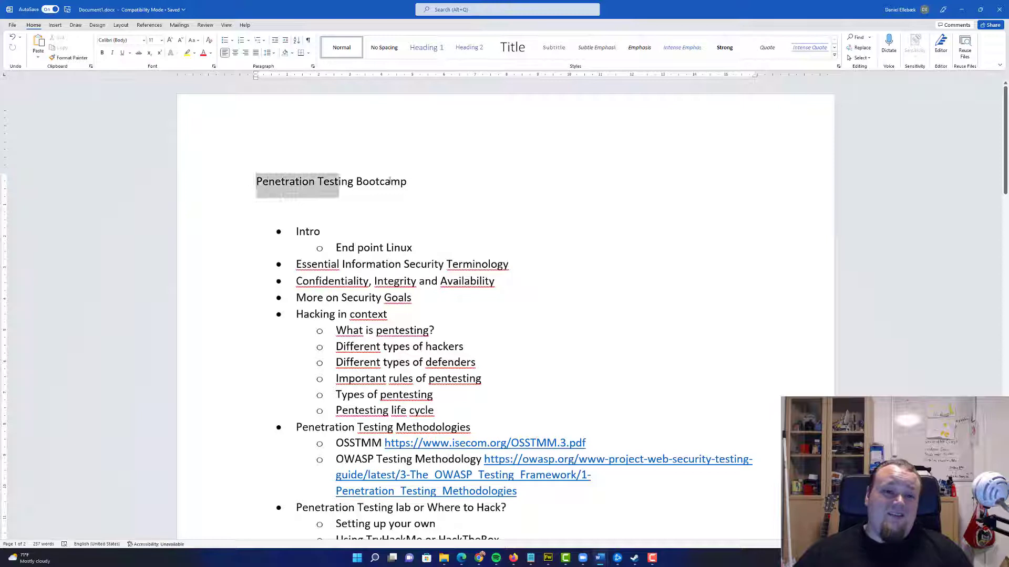
double_click(387, 182)
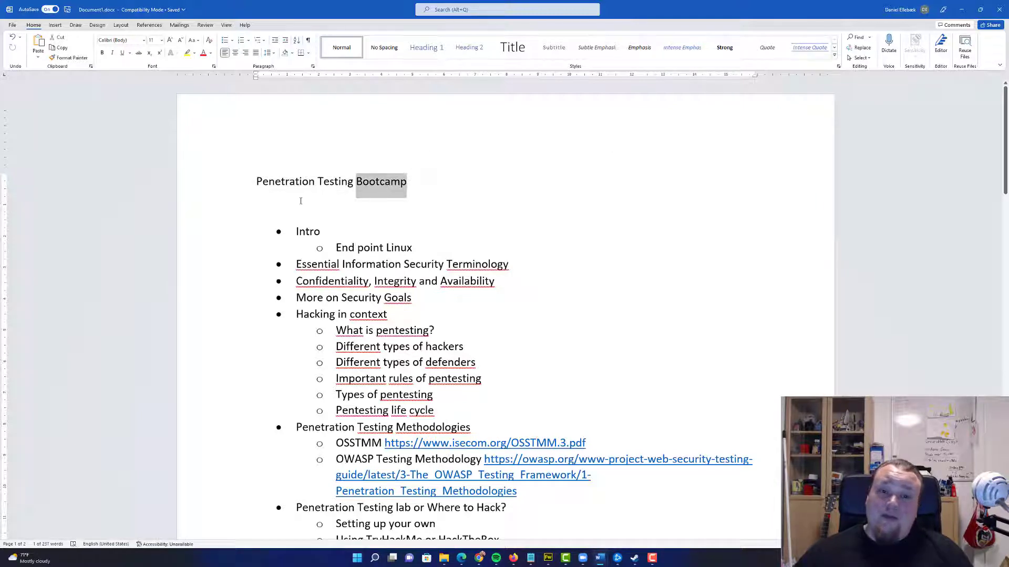
click(263, 203)
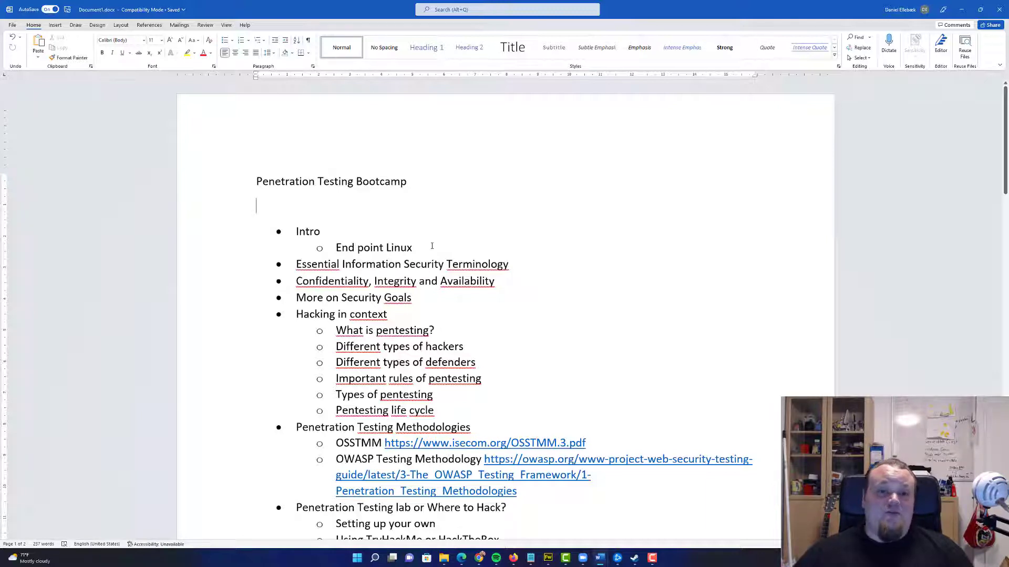
scroll(400, 241, down, 3)
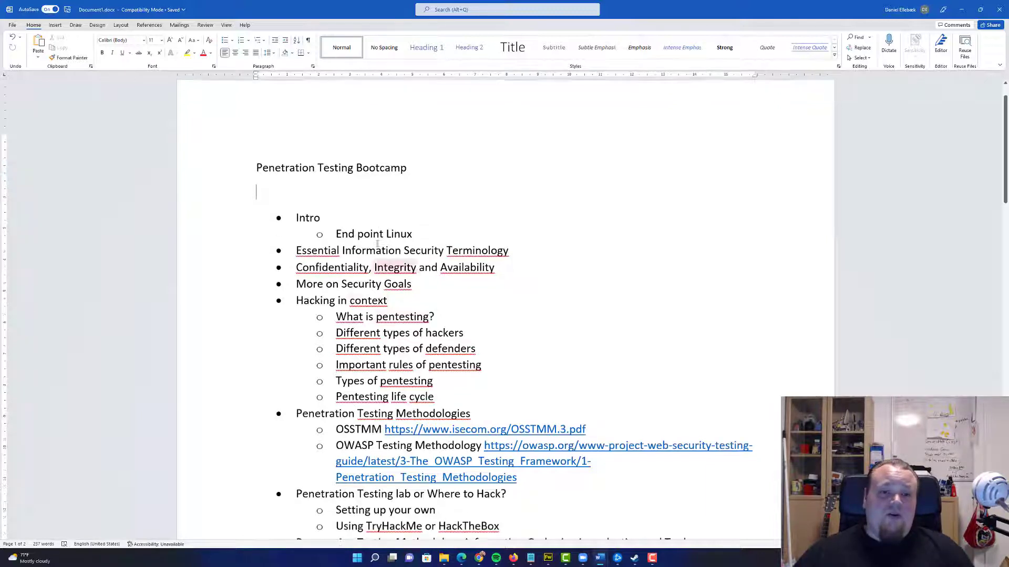
scroll(401, 241, down, 2)
scroll(400, 240, down, 3)
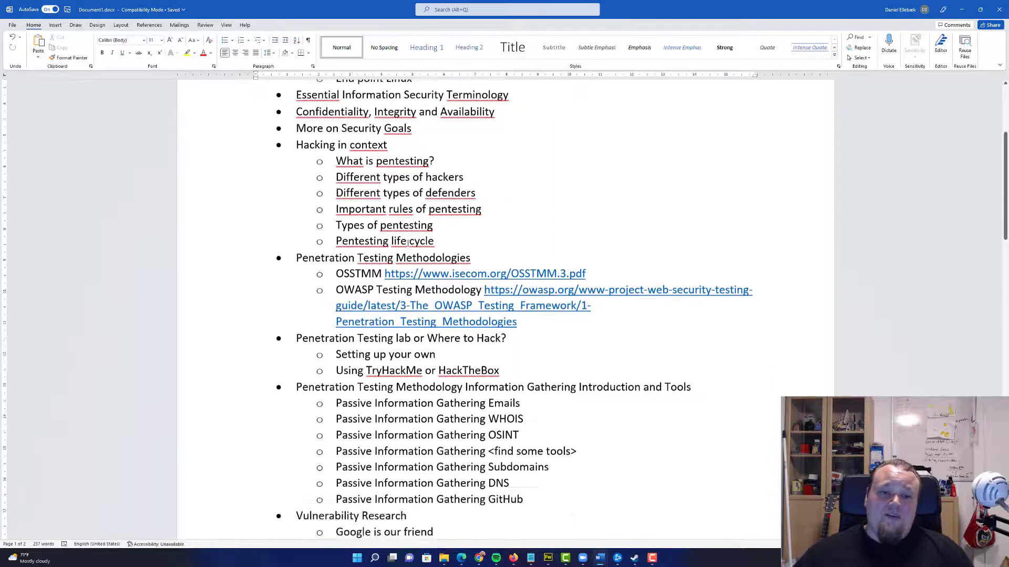
scroll(400, 241, down, 3)
scroll(401, 240, down, 2)
scroll(408, 243, down, 2)
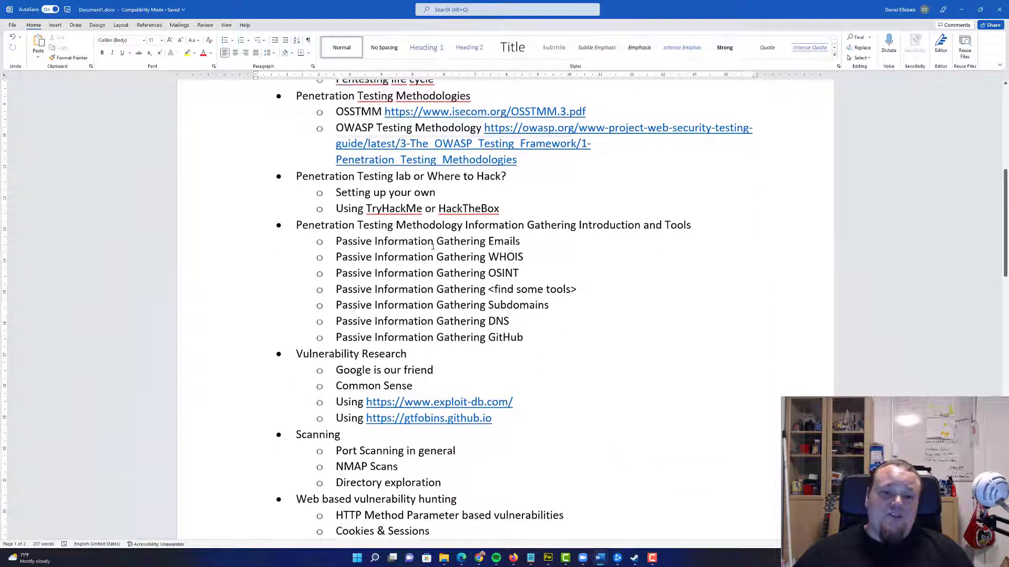
scroll(552, 275, down, 2)
scroll(745, 327, down, 2)
scroll(741, 327, down, 2)
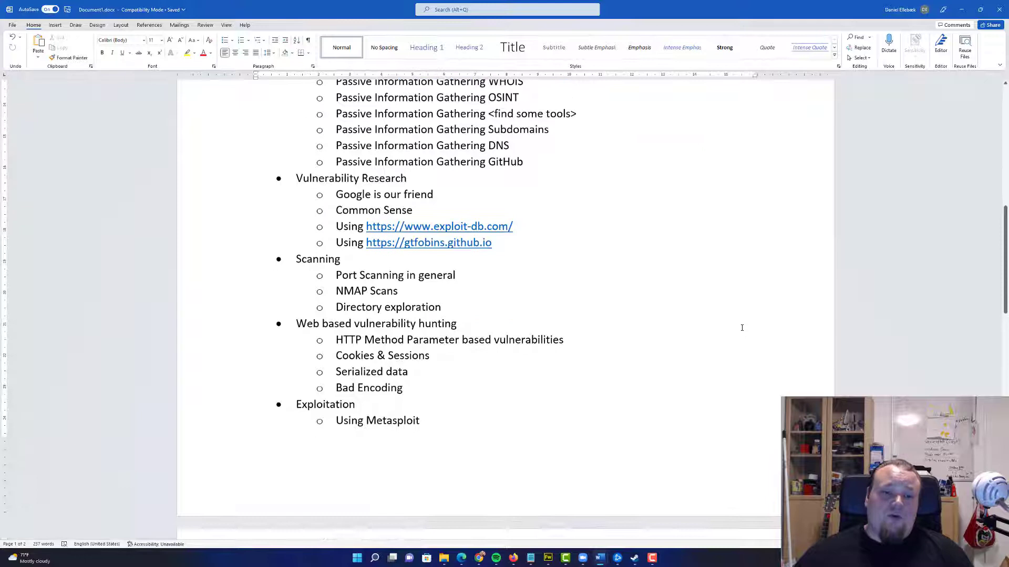
scroll(732, 324, down, 2)
scroll(732, 323, down, 2)
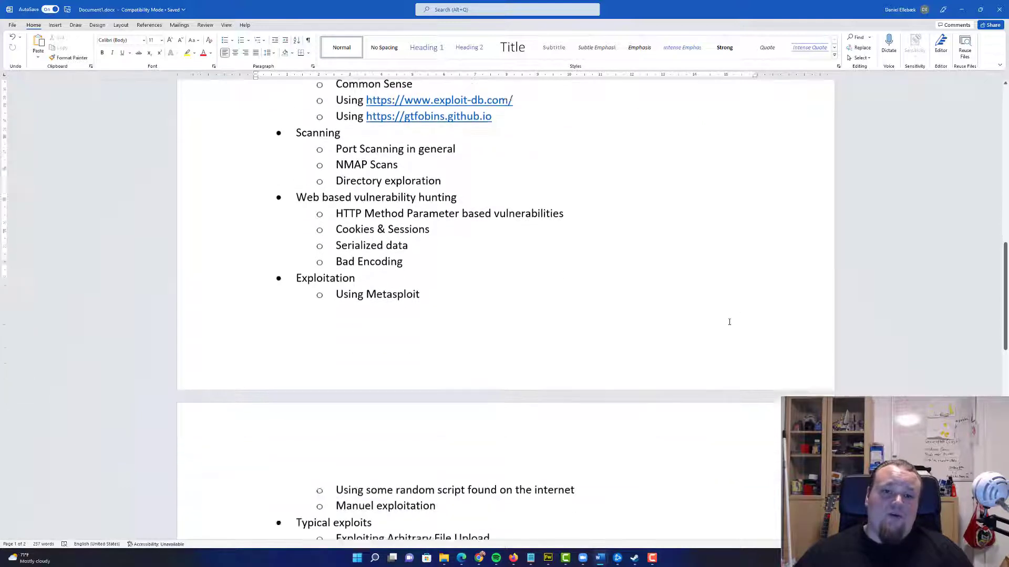
scroll(730, 319, down, 2)
scroll(728, 318, down, 2)
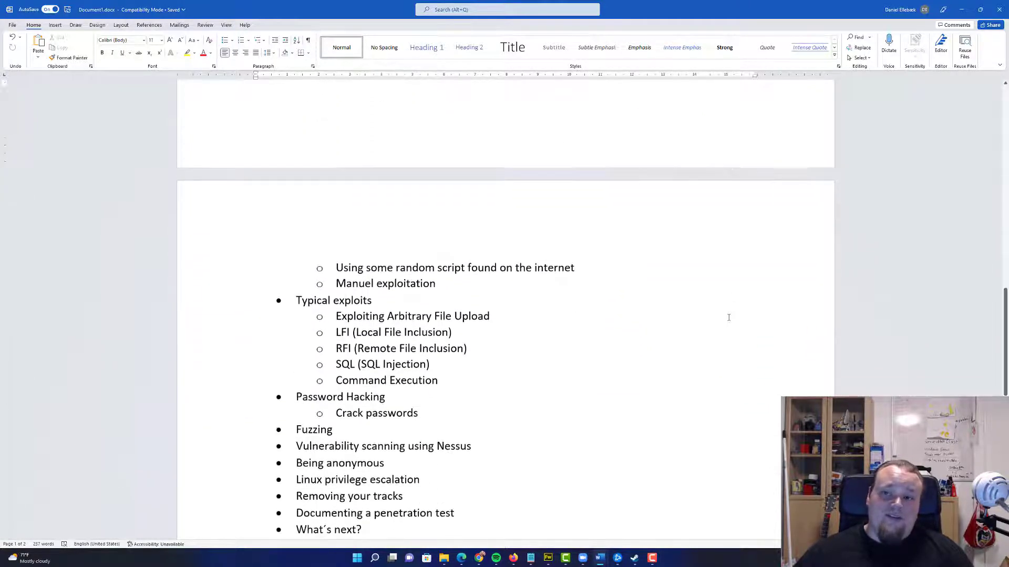
scroll(728, 317, down, 2)
scroll(729, 318, down, 2)
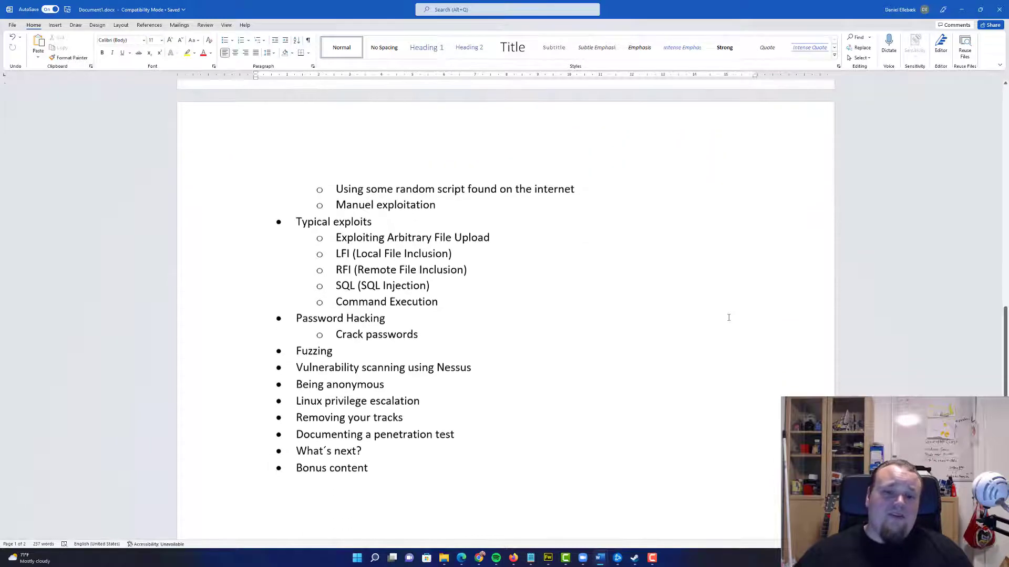
scroll(729, 318, down, 2)
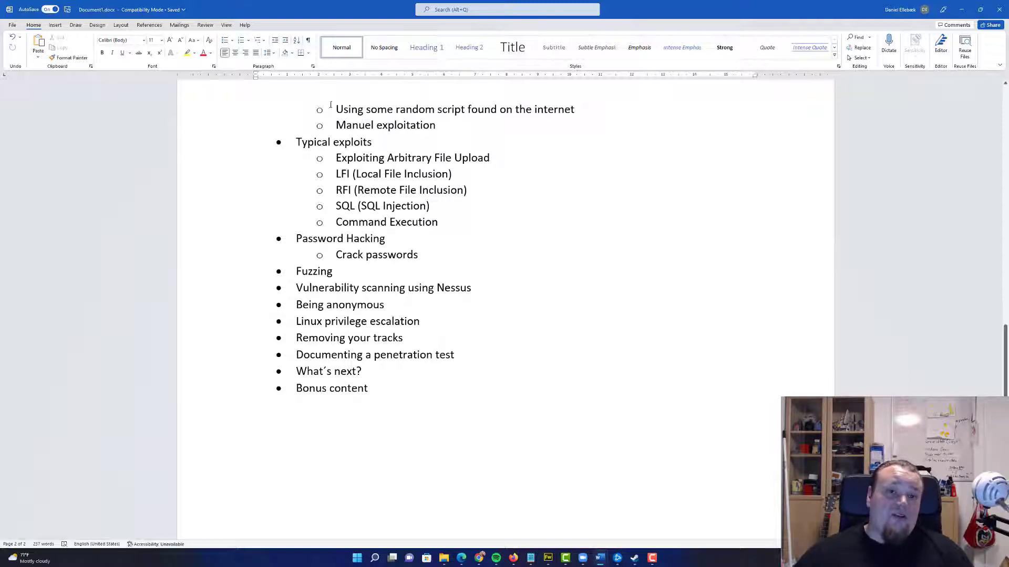
drag(389, 107, 552, 355)
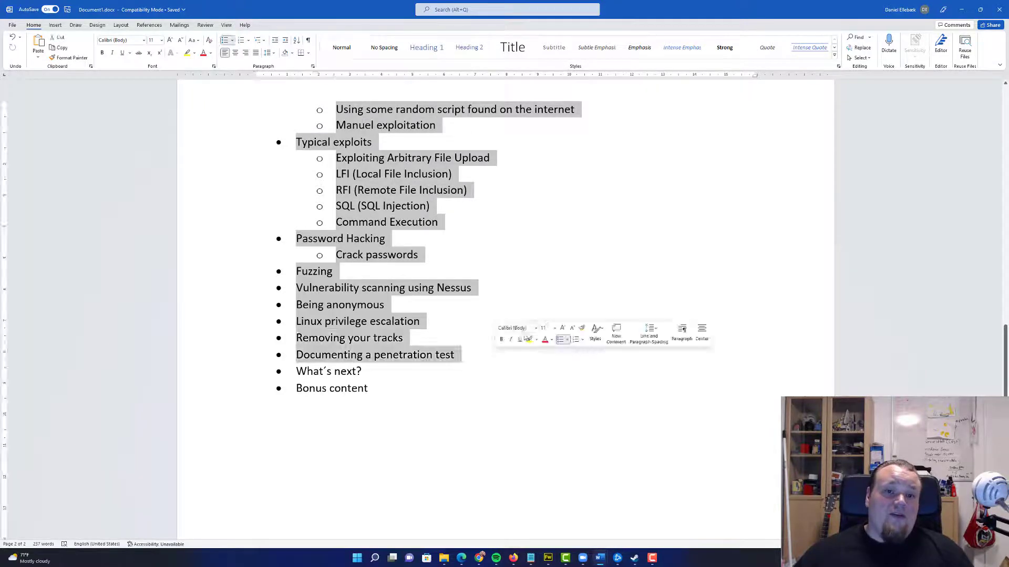
click(534, 304)
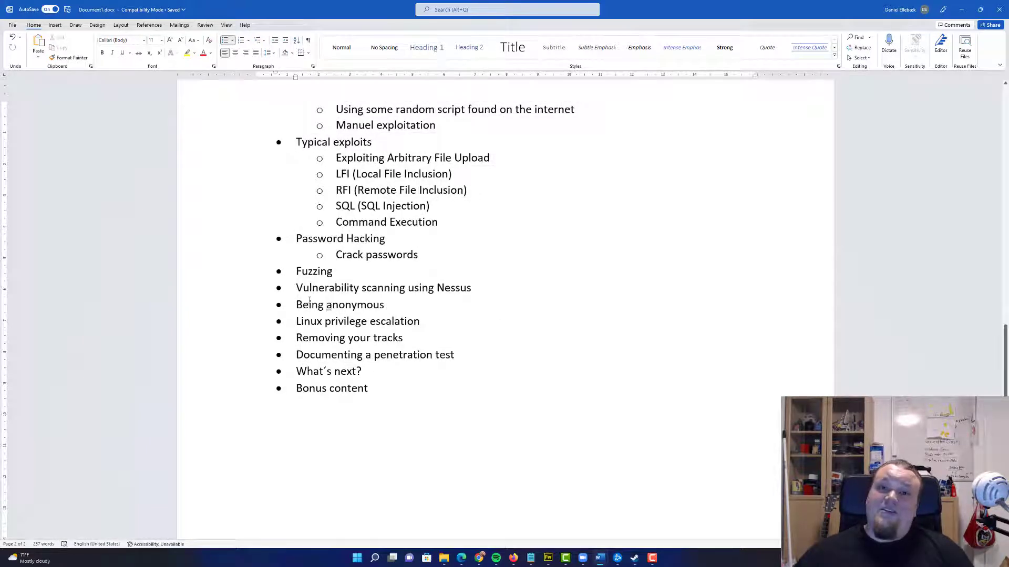
double_click(307, 272)
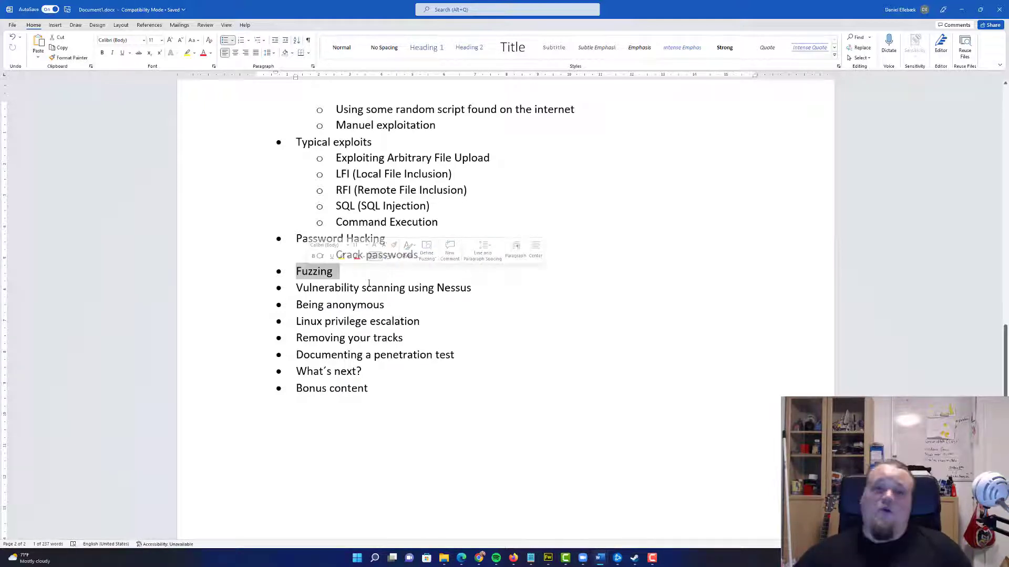
click(341, 272)
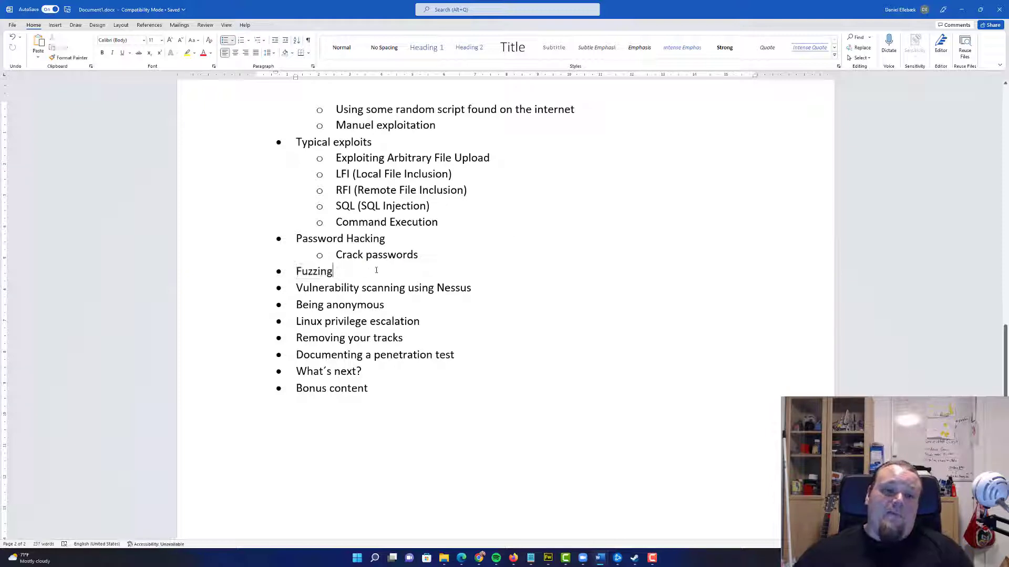